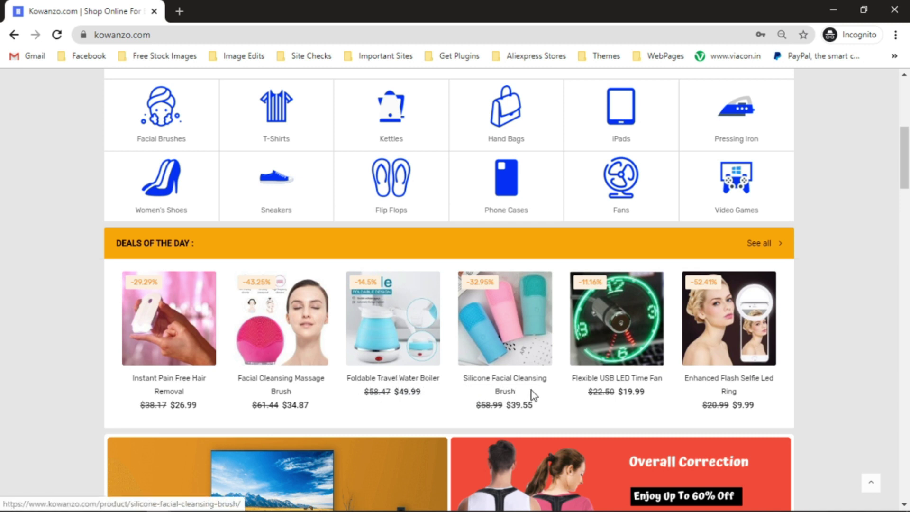
Examine the product title lengths across the deal and recommendation sections of the Kowanzo store's home page.
{"action": "left_click_drag", "start_coordinate": [904, 149], "coordinate": [907, 234]}
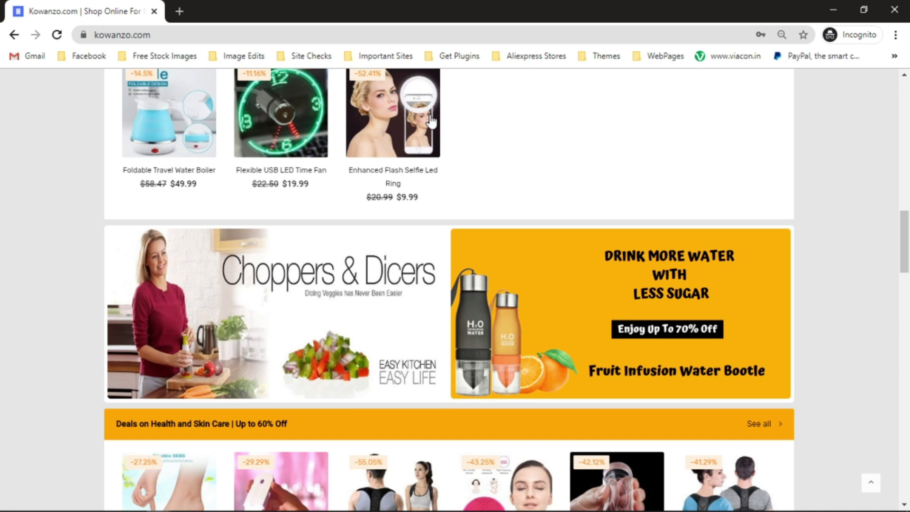
{"action": "scroll", "coordinate": [166, 161], "scroll_direction": "down", "scroll_amount": 15}
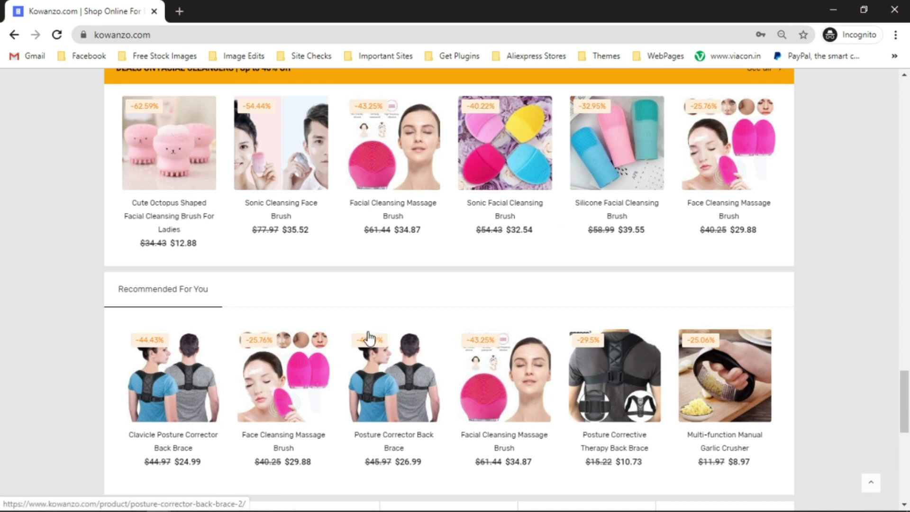
{"action": "scroll", "coordinate": [332, 317], "scroll_direction": "down", "scroll_amount": 3}
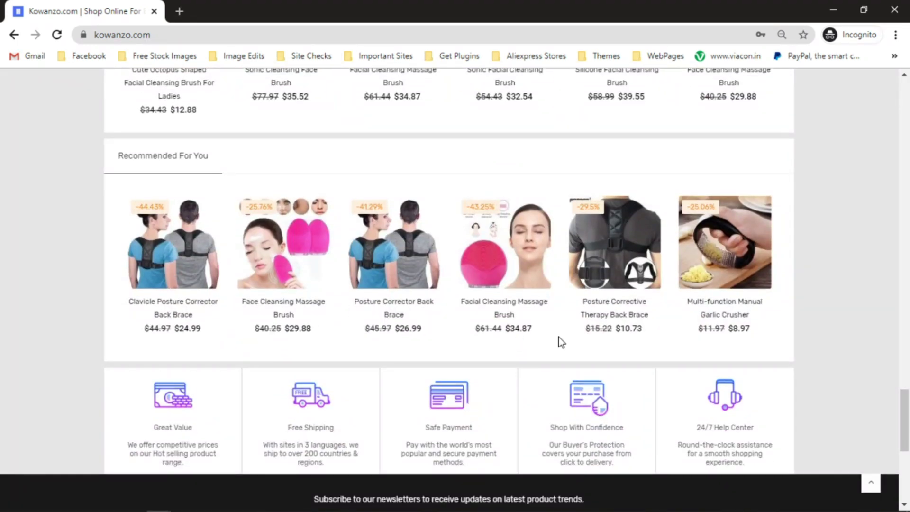
{"action": "scroll", "coordinate": [790, 300], "scroll_direction": "up", "scroll_amount": 3}
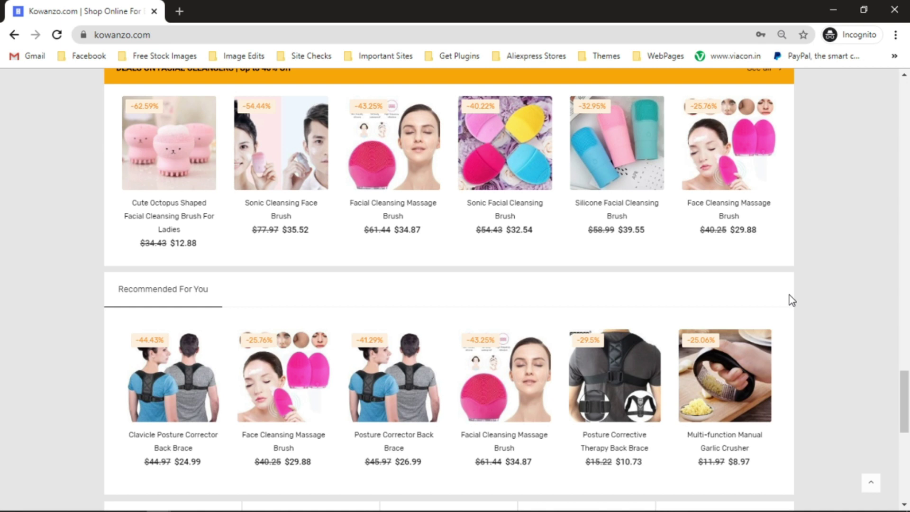
Switch to the logged-in Kowanzo.com window and open the site's WordPress admin dashboard.
{"action": "left_click", "coordinate": [833, 9]}
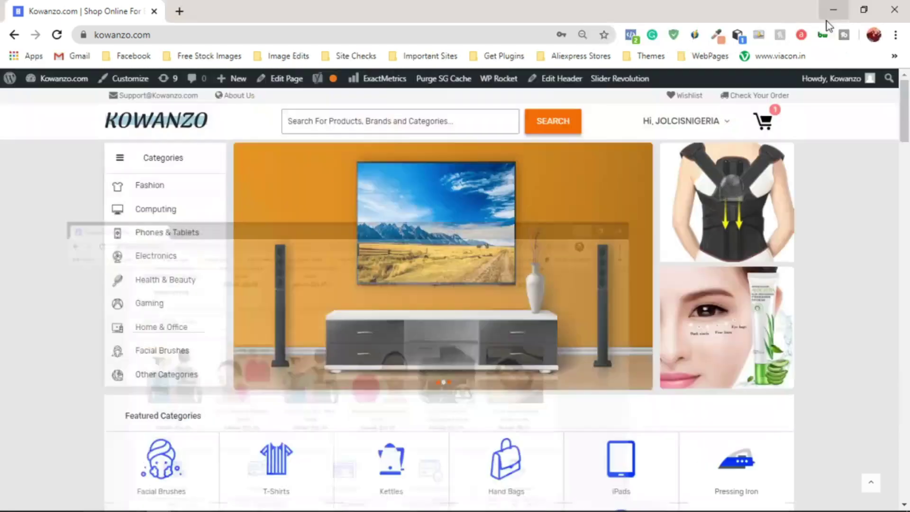
{"action": "left_click", "coordinate": [220, 34]}
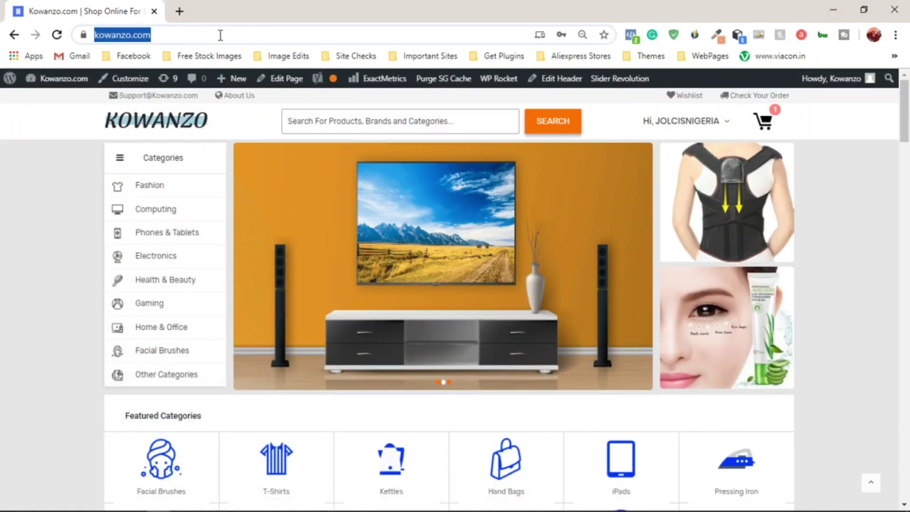
{"action": "left_click", "coordinate": [238, 36]}
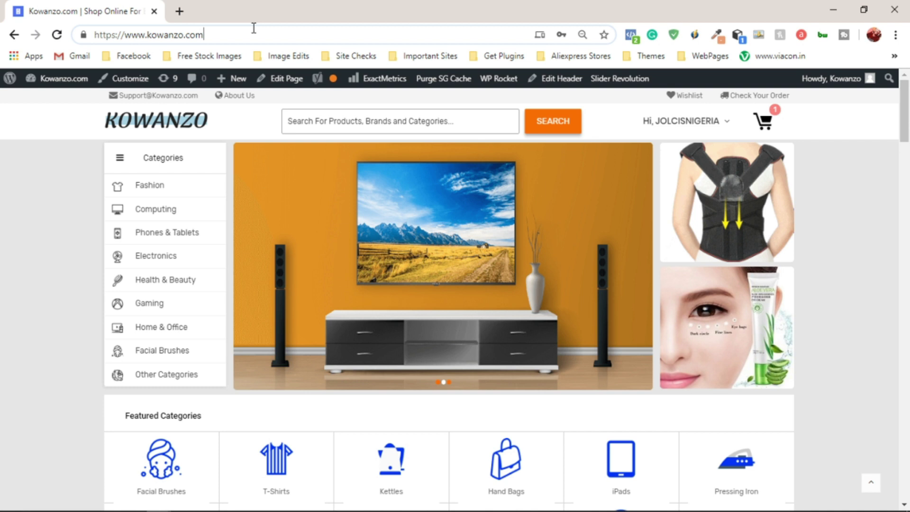
{"action": "type", "text": "/"}
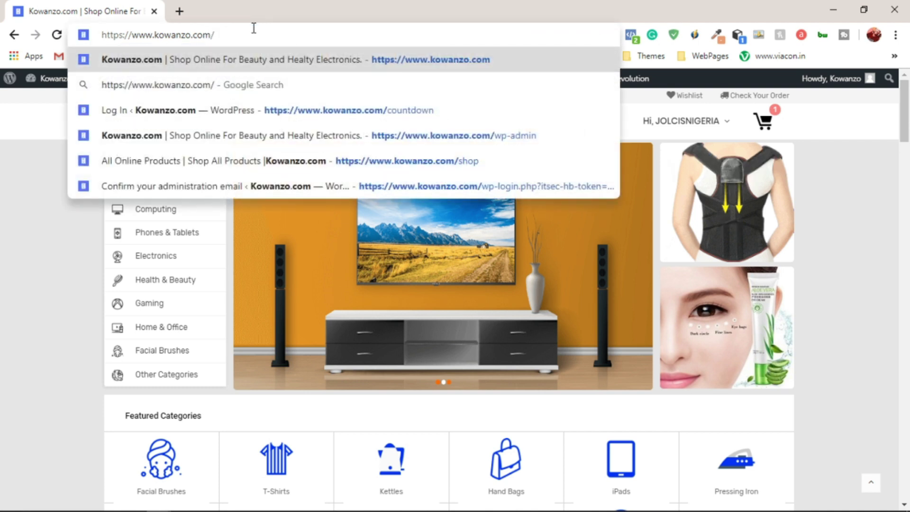
{"action": "left_click", "coordinate": [44, 112]}
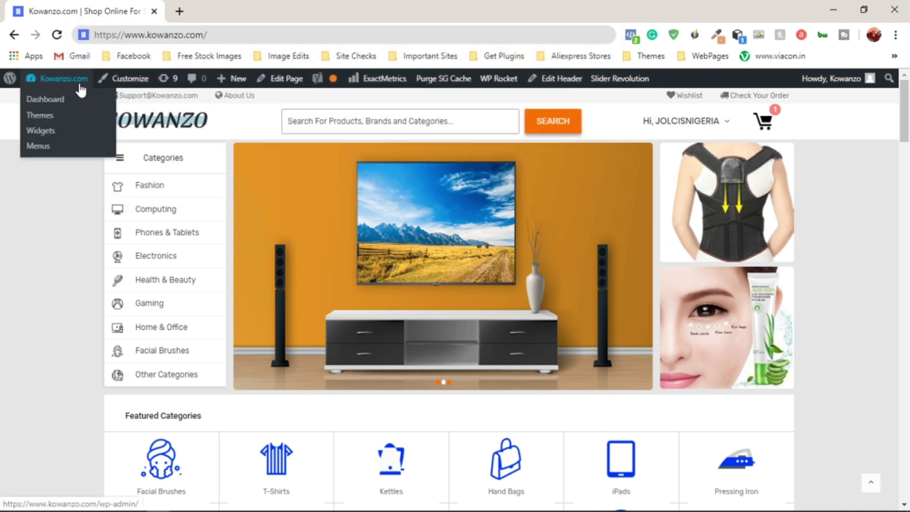
{"action": "left_click", "coordinate": [73, 101]}
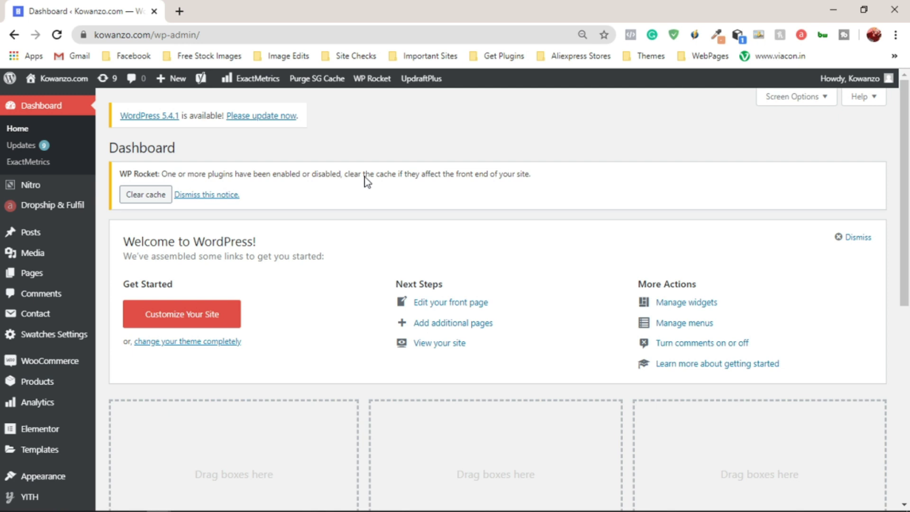
Search for "woo title limit" among the plugins available to add to the site.
{"action": "scroll", "coordinate": [332, 175], "scroll_direction": "down", "scroll_amount": 4}
{"action": "mouse_move", "coordinate": [65, 318]}
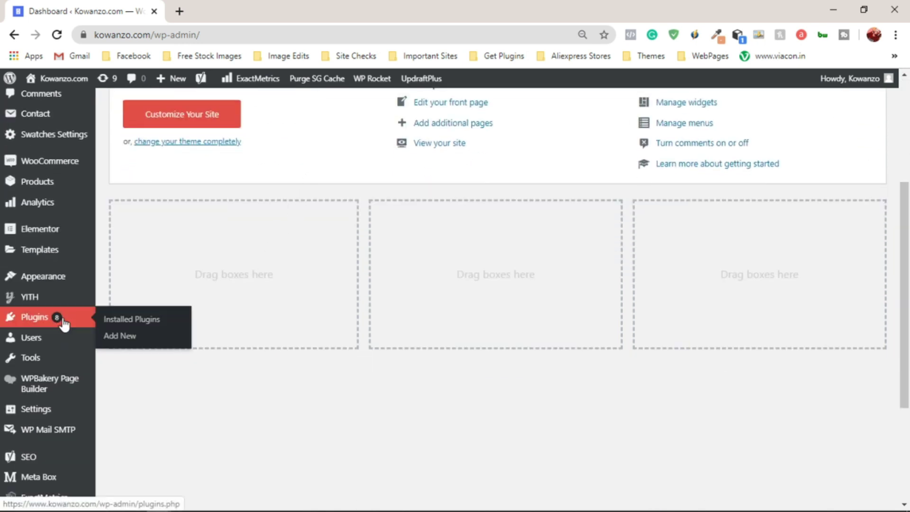
{"action": "left_click", "coordinate": [120, 337]}
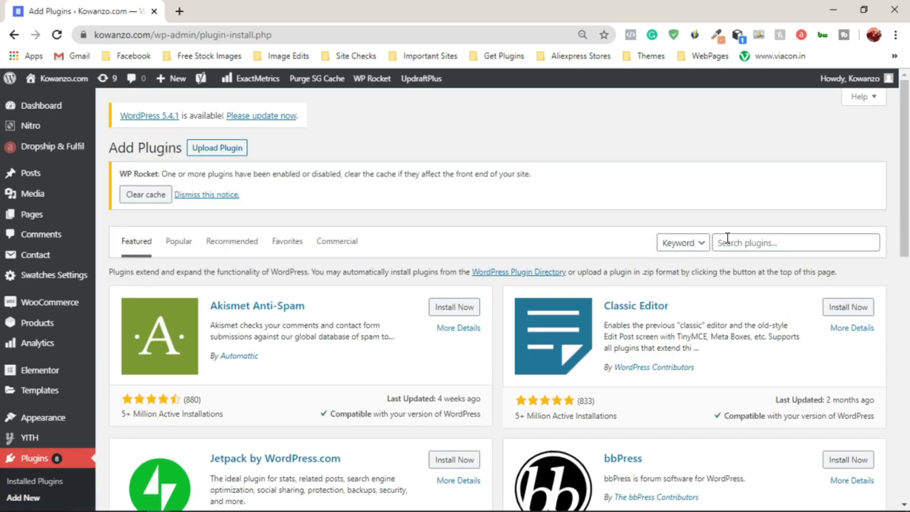
{"action": "left_click", "coordinate": [778, 242]}
{"action": "type", "text": "woo title limit"}
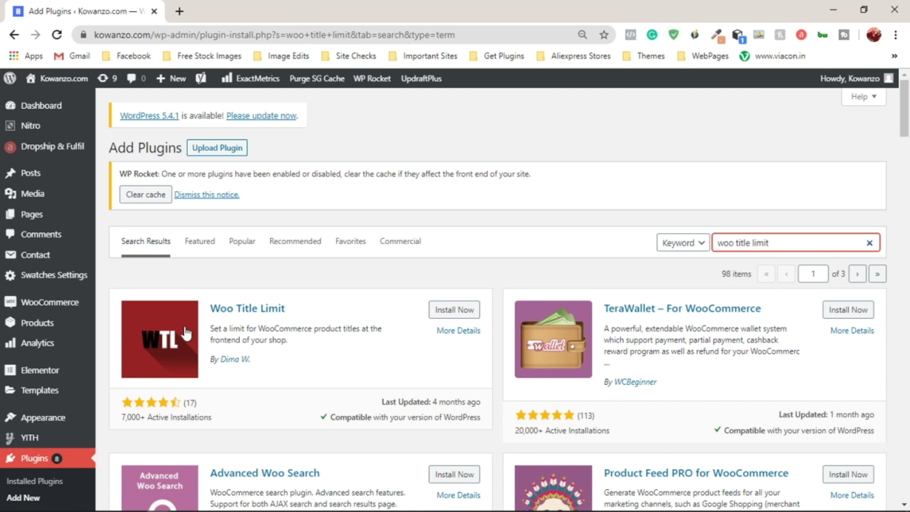
Install and activate the Woo Title Limit plugin.
{"action": "scroll", "coordinate": [199, 335], "scroll_direction": "down", "scroll_amount": 1}
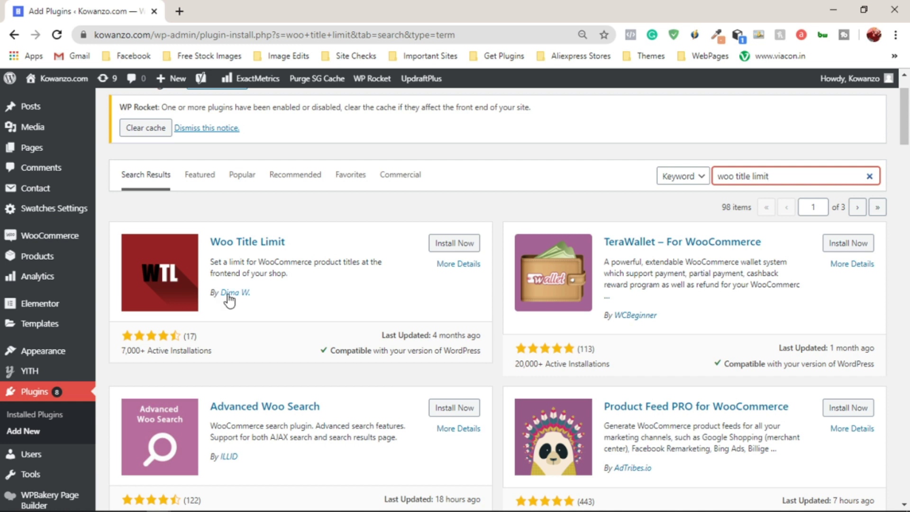
{"action": "left_click", "coordinate": [451, 245]}
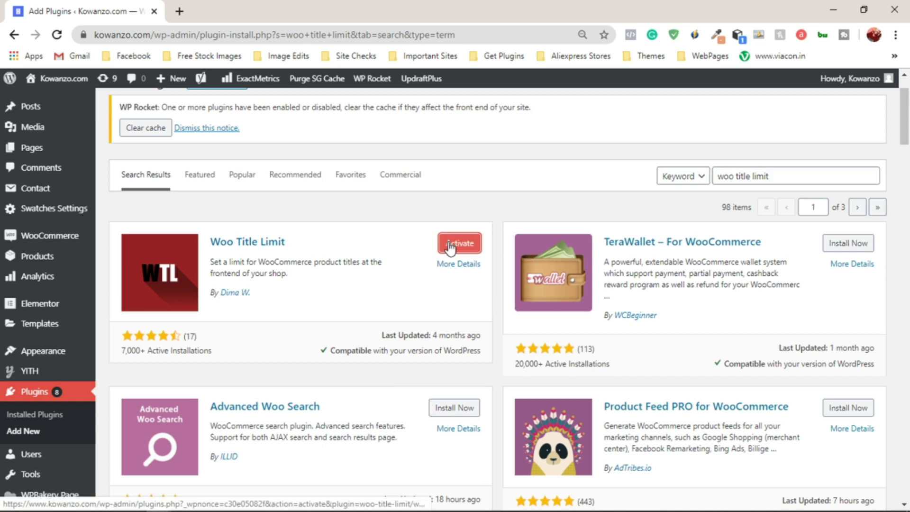
{"action": "left_click", "coordinate": [451, 245]}
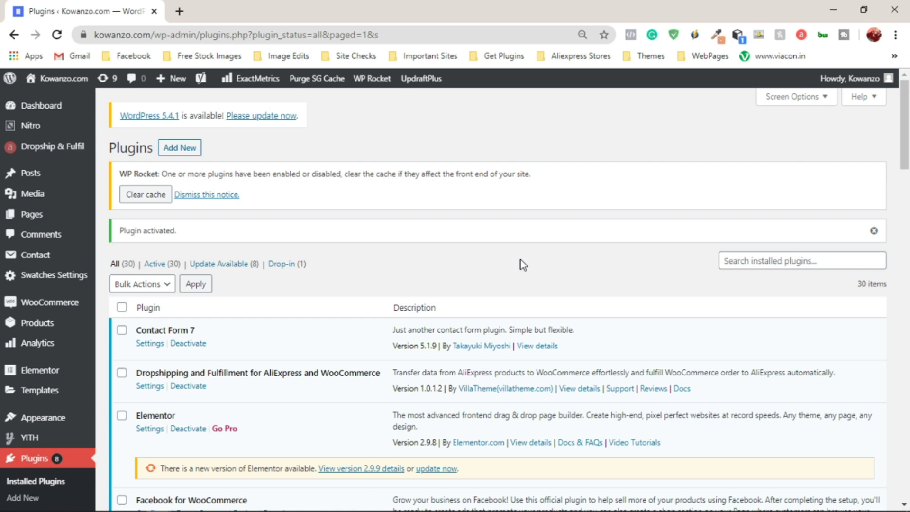
Locate Woo Title Limit among the installed plugins and open its options page.
{"action": "scroll", "coordinate": [320, 298], "scroll_direction": "down", "scroll_amount": 15}
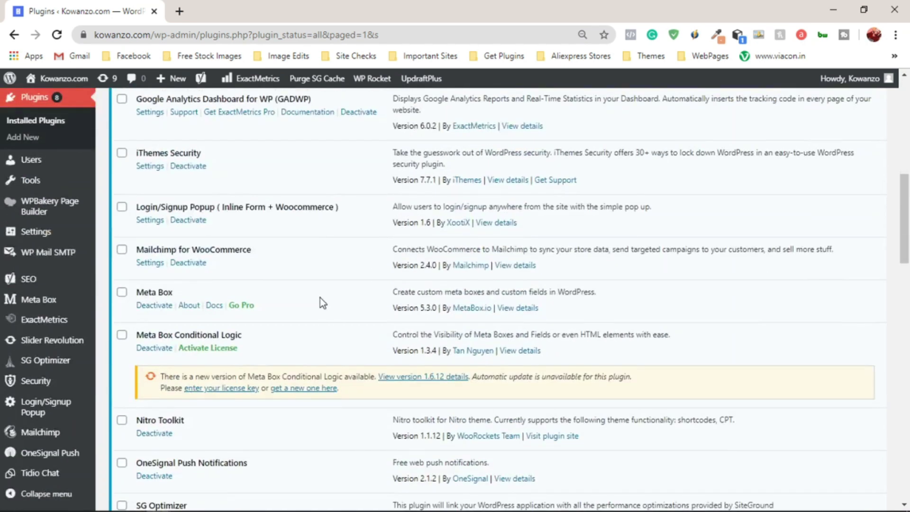
{"action": "scroll", "coordinate": [317, 297], "scroll_direction": "down", "scroll_amount": 6}
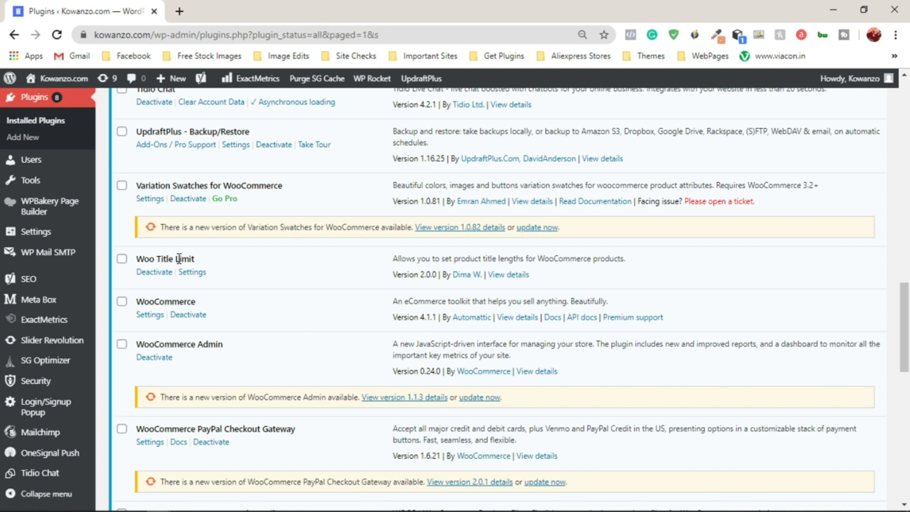
{"action": "mouse_move", "coordinate": [61, 232]}
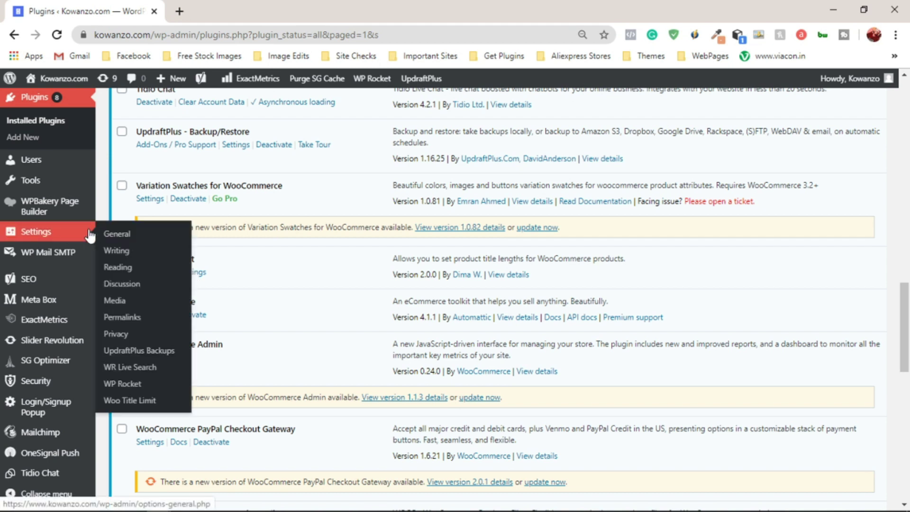
{"action": "left_click", "coordinate": [119, 405]}
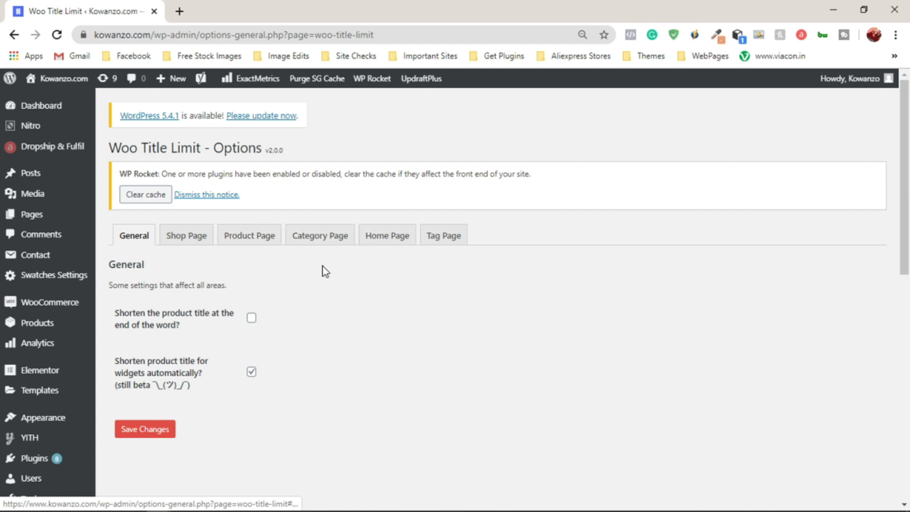
Save a home page product title length of 22 with "..." added to the title, and clear the WP Rocket cache.
{"action": "left_click", "coordinate": [388, 236]}
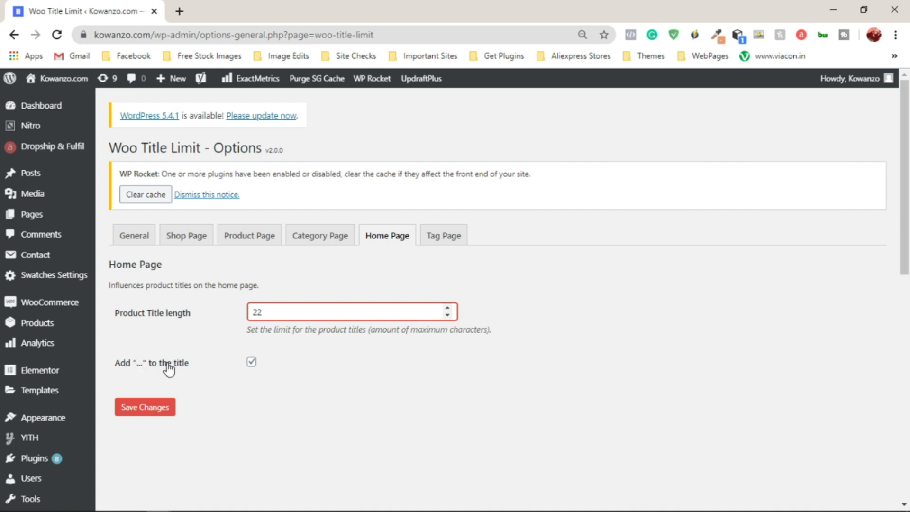
{"action": "left_click", "coordinate": [157, 408]}
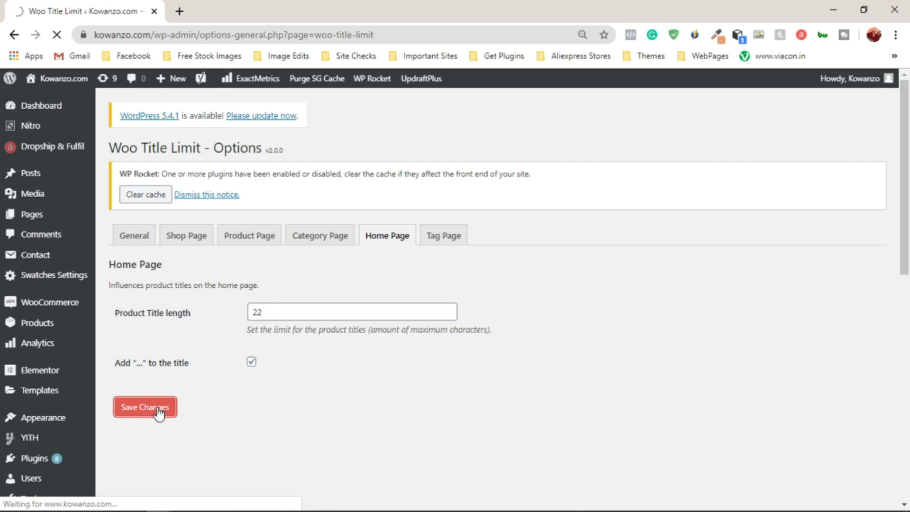
{"action": "mouse_move", "coordinate": [375, 79]}
{"action": "left_click", "coordinate": [382, 116]}
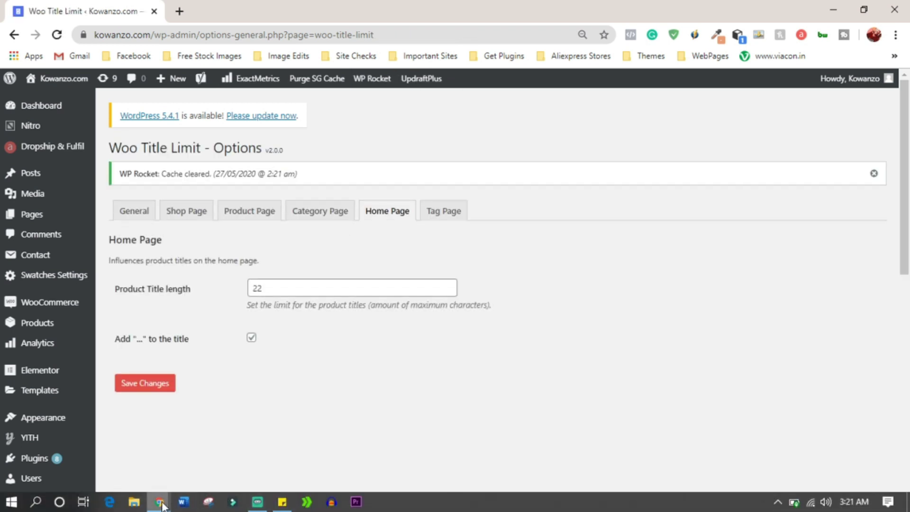
Reload the store's home page in the incognito window and check the product titles in each deals section.
{"action": "mouse_move", "coordinate": [161, 504]}
{"action": "left_click", "coordinate": [230, 463]}
{"action": "scroll", "coordinate": [284, 356], "scroll_direction": "up", "scroll_amount": 15}
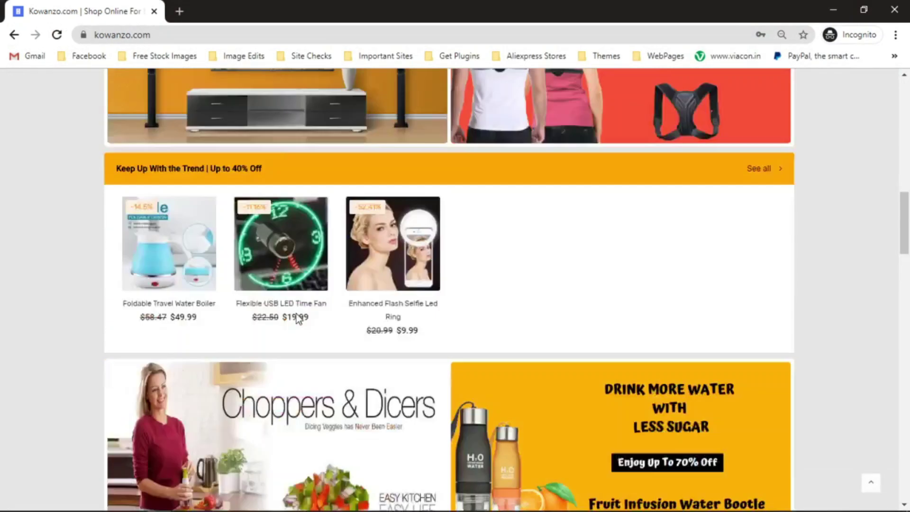
{"action": "left_click", "coordinate": [56, 34]}
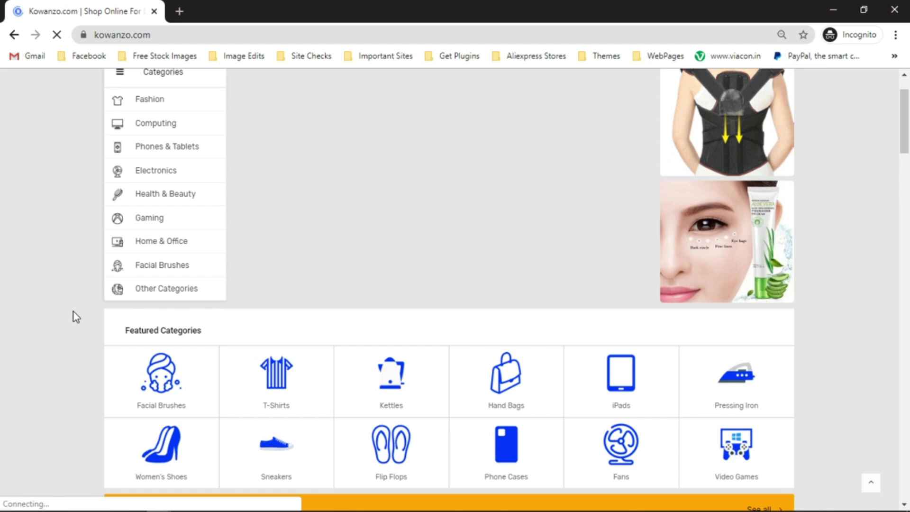
{"action": "scroll", "coordinate": [71, 308], "scroll_direction": "down", "scroll_amount": 3}
{"action": "scroll", "coordinate": [69, 305], "scroll_direction": "down", "scroll_amount": 4}
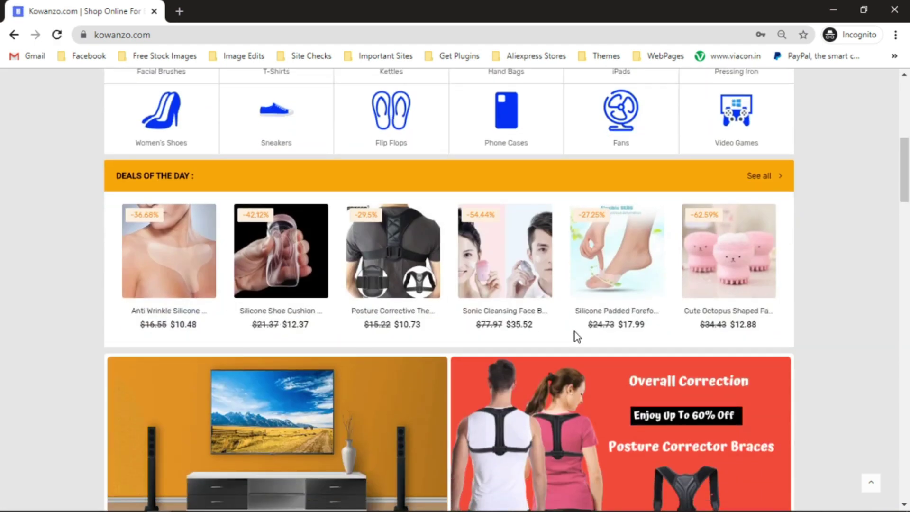
{"action": "scroll", "coordinate": [102, 330], "scroll_direction": "down", "scroll_amount": 12}
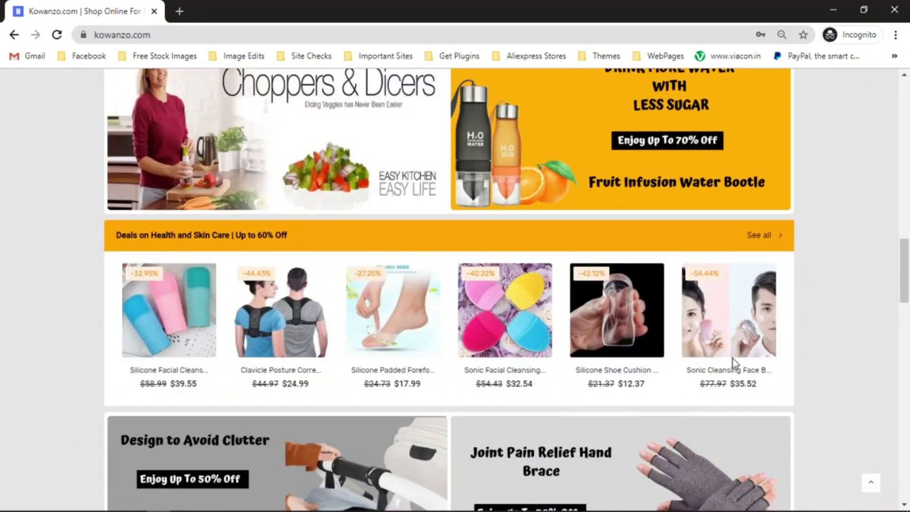
{"action": "left_click_drag", "start_coordinate": [904, 275], "coordinate": [907, 330]}
{"action": "key", "text": "Home"}
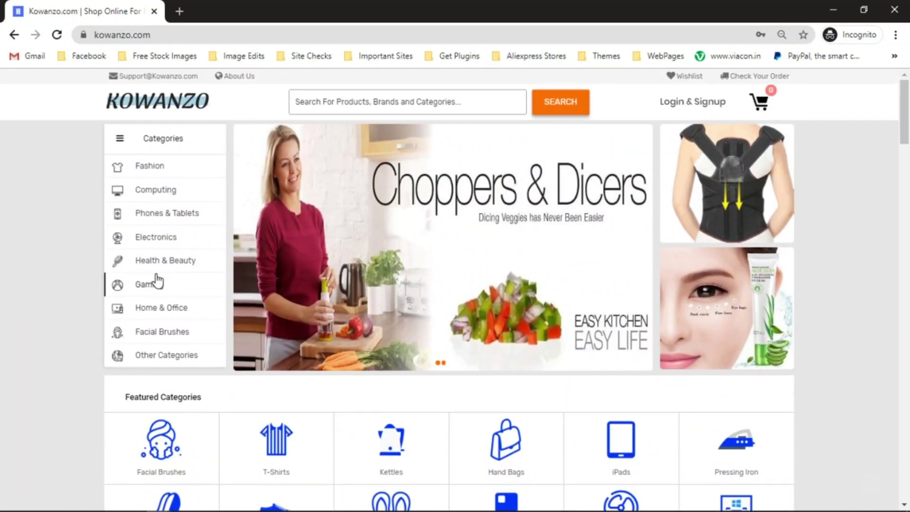
Open the Health & Beauty category in a new tab and inspect how its product titles wrap.
{"action": "right_click", "coordinate": [162, 262]}
{"action": "left_click", "coordinate": [182, 272]}
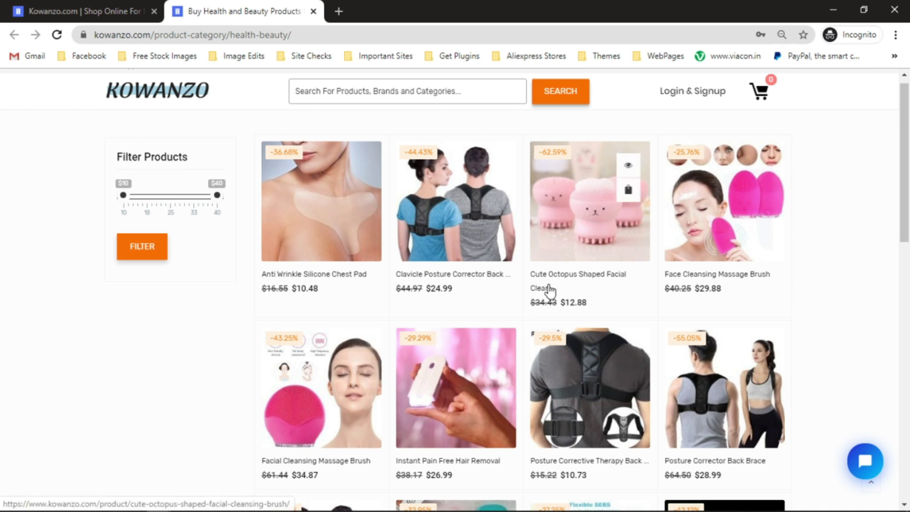
{"action": "left_click", "coordinate": [834, 8]}
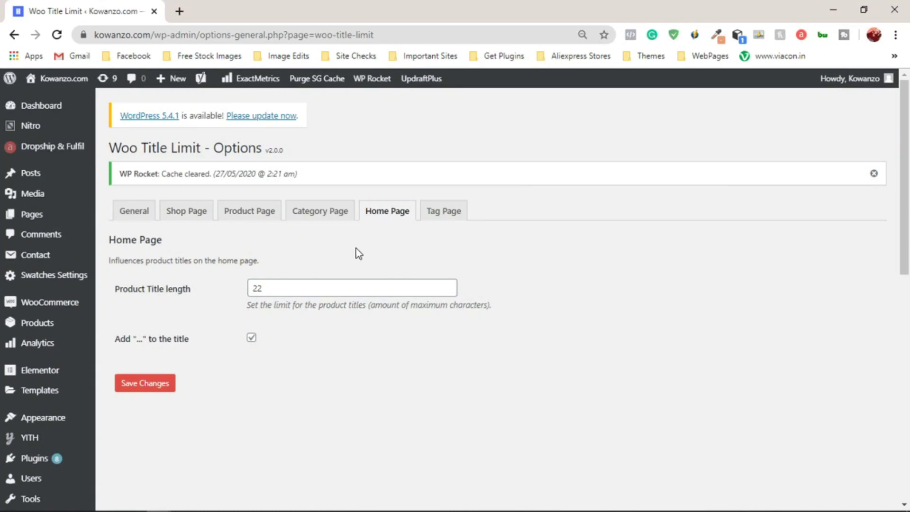
Save a category page product title length of 30 in Woo Title Limit, and clear the WP Rocket cache.
{"action": "left_click", "coordinate": [322, 212]}
{"action": "left_click", "coordinate": [441, 289]}
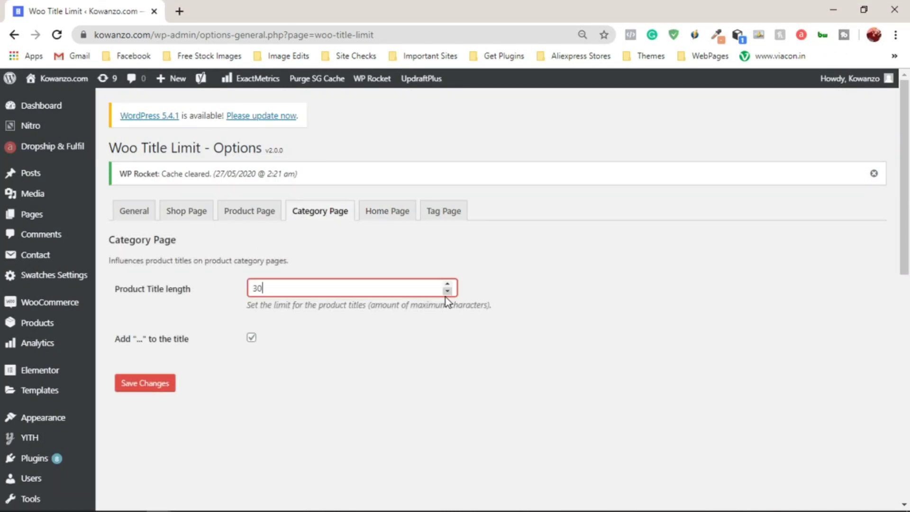
{"action": "left_click", "coordinate": [163, 382]}
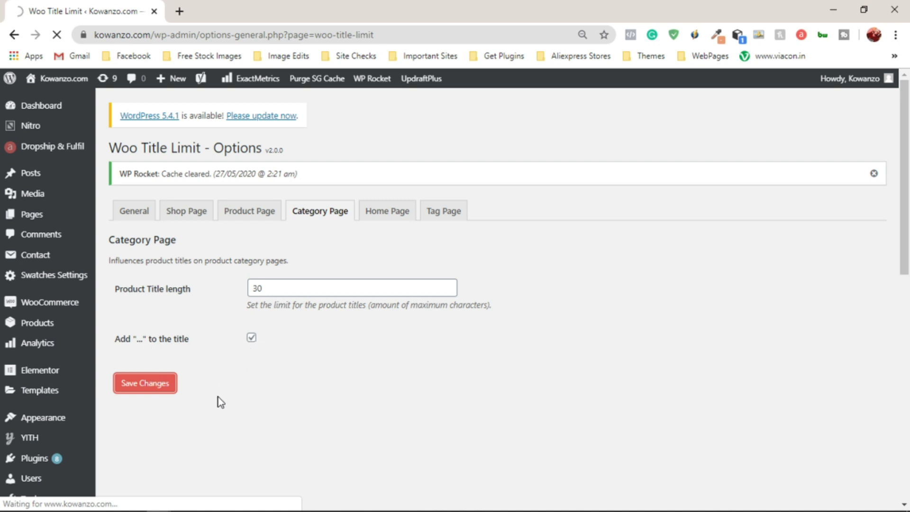
{"action": "mouse_move", "coordinate": [371, 78]}
{"action": "left_click", "coordinate": [368, 117]}
Reload the Health & Beauty category page in the incognito window and check its product titles.
{"action": "mouse_move", "coordinate": [158, 501]}
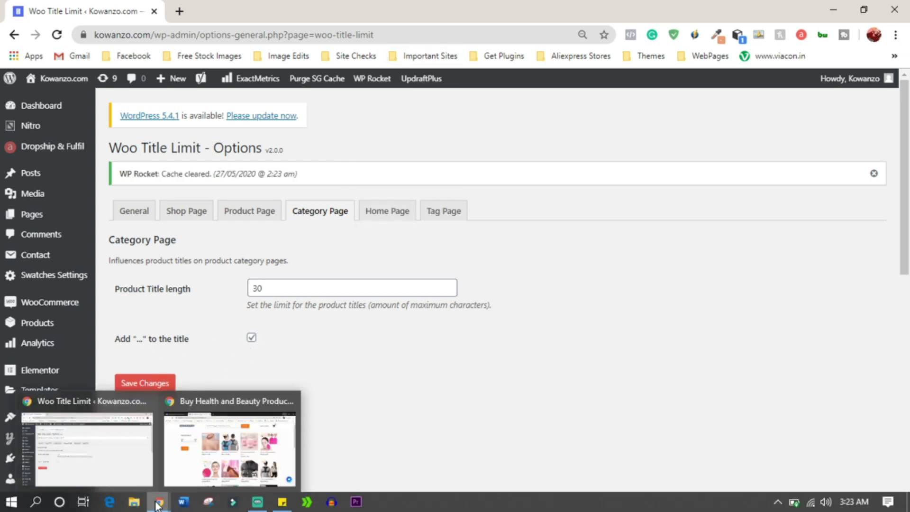
{"action": "left_click", "coordinate": [187, 446]}
{"action": "left_click", "coordinate": [57, 35]}
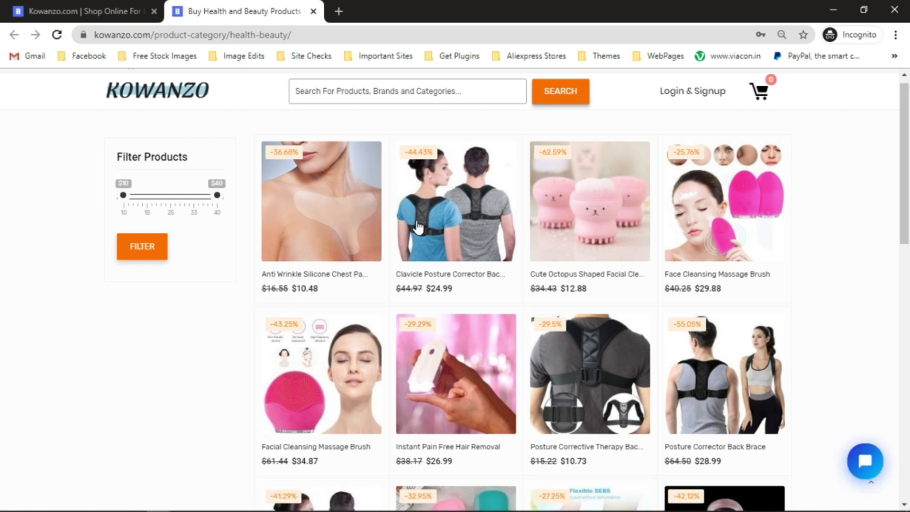
{"action": "scroll", "coordinate": [375, 267], "scroll_direction": "down", "scroll_amount": 7}
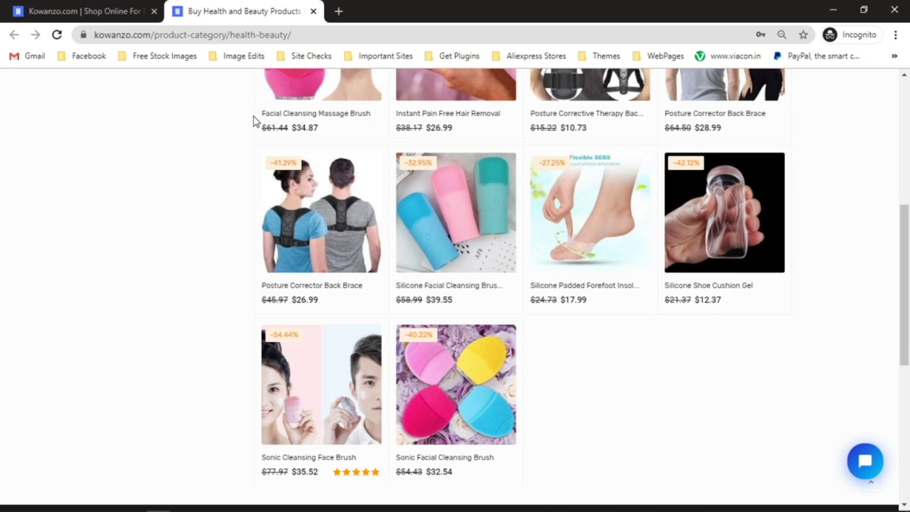
{"action": "scroll", "coordinate": [254, 117], "scroll_direction": "up", "scroll_amount": 7}
{"action": "left_click_drag", "start_coordinate": [151, 35], "coordinate": [96, 38]}
{"action": "right_click", "coordinate": [154, 40]}
{"action": "left_click", "coordinate": [183, 107]}
{"action": "left_click", "coordinate": [339, 11]}
{"action": "key", "text": "ctrl+v"}
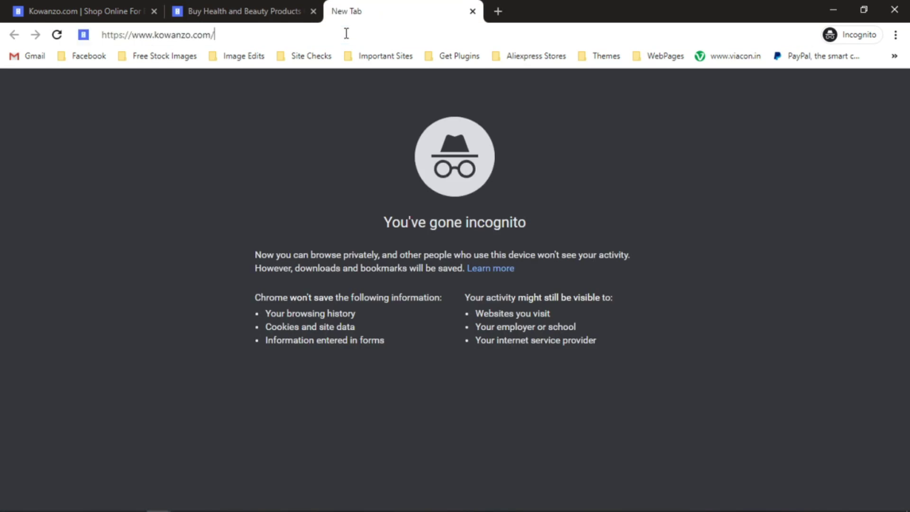
{"action": "type", "text": "shop"}
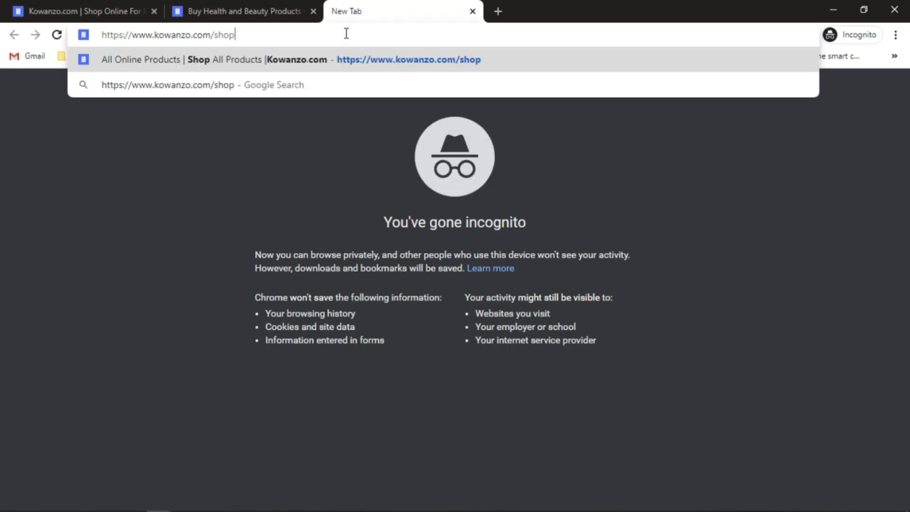
{"action": "key", "text": "Return"}
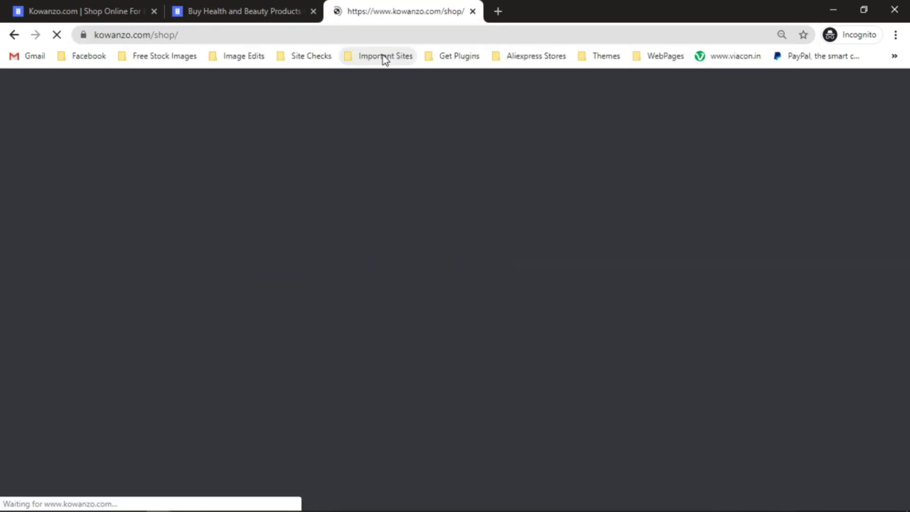
Check how the product titles wrap and truncate across the whole shop page.
{"action": "scroll", "coordinate": [873, 234], "scroll_direction": "down", "scroll_amount": 2}
{"action": "scroll", "coordinate": [872, 234], "scroll_direction": "down", "scroll_amount": 3}
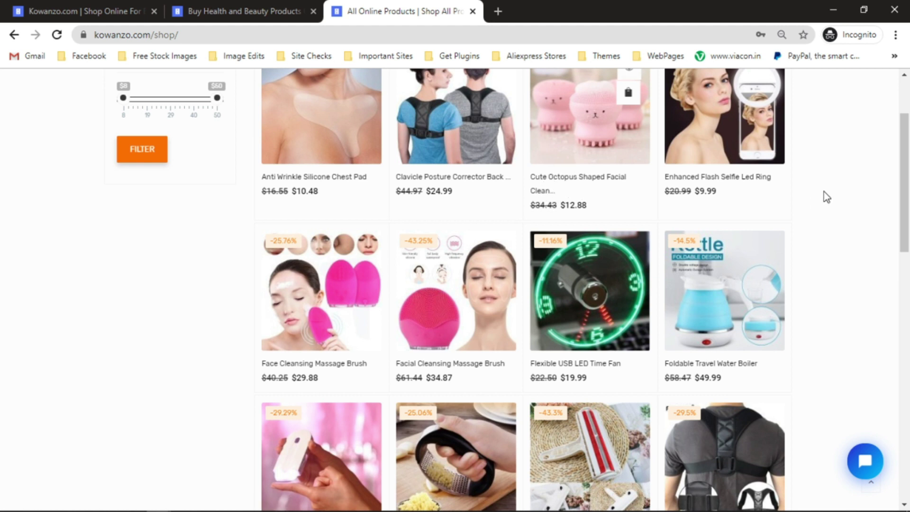
{"action": "left_click_drag", "start_coordinate": [906, 160], "coordinate": [907, 327]}
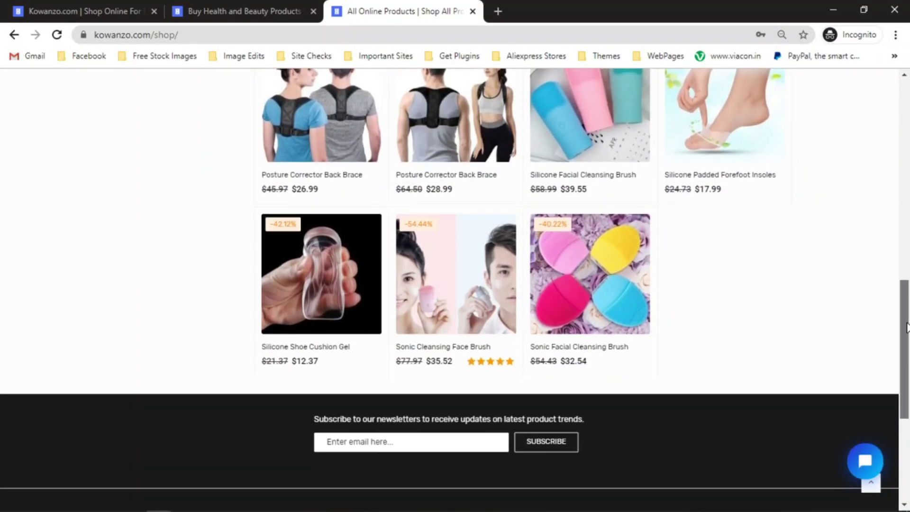
{"action": "scroll", "coordinate": [907, 327], "scroll_direction": "up", "scroll_amount": 3}
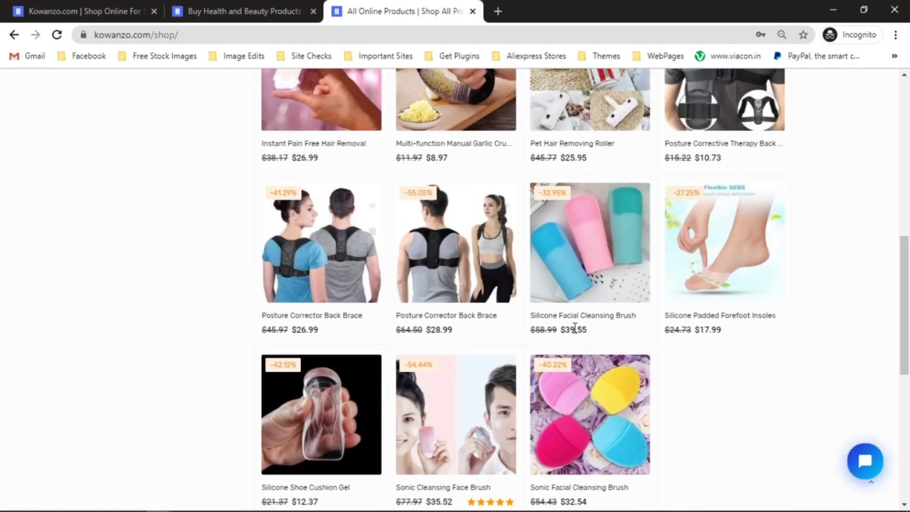
{"action": "scroll", "coordinate": [837, 181], "scroll_direction": "up", "scroll_amount": 10}
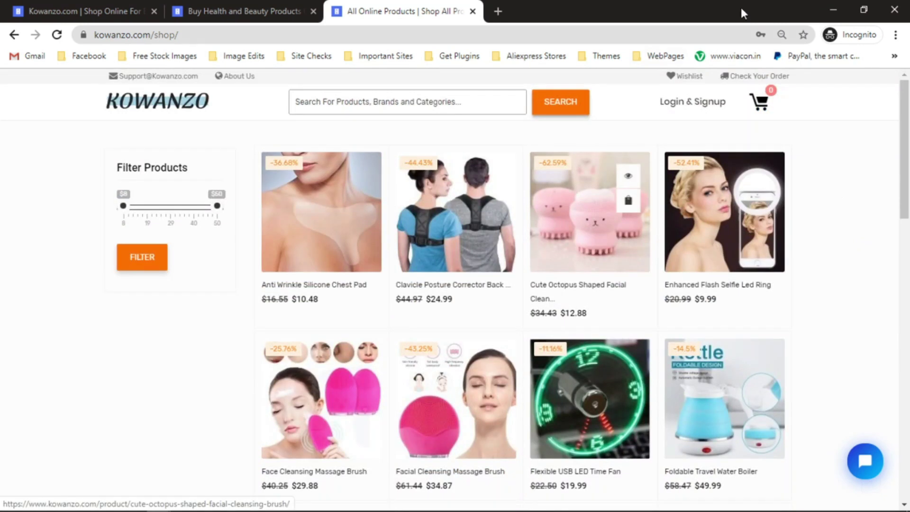
Save a shop page product title length of 30 in Woo Title Limit, and clear the WP Rocket cache.
{"action": "left_click", "coordinate": [833, 9]}
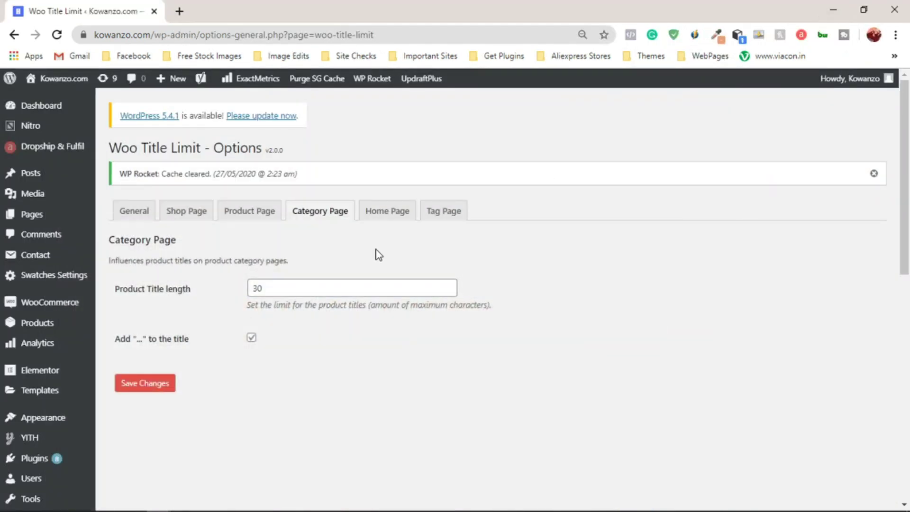
{"action": "left_click", "coordinate": [185, 210]}
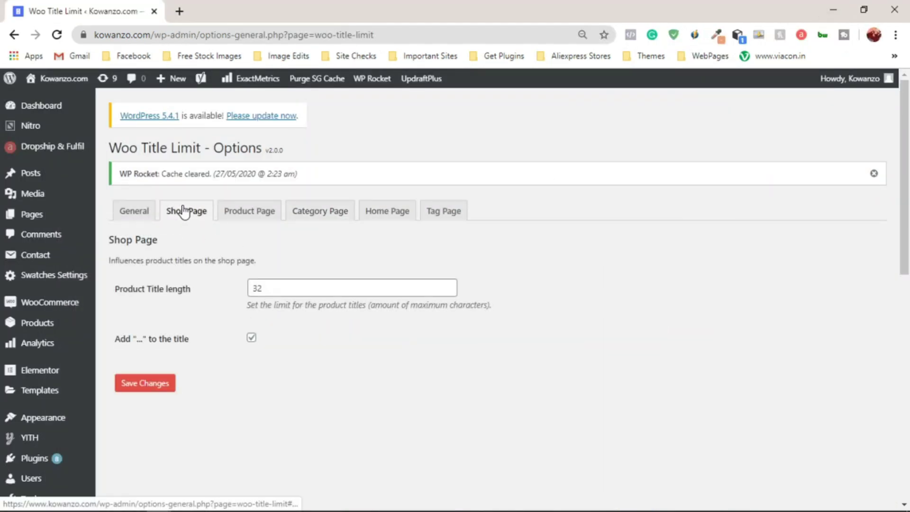
{"action": "left_click", "coordinate": [448, 291]}
{"action": "left_click", "coordinate": [447, 291]}
{"action": "left_click", "coordinate": [149, 387]}
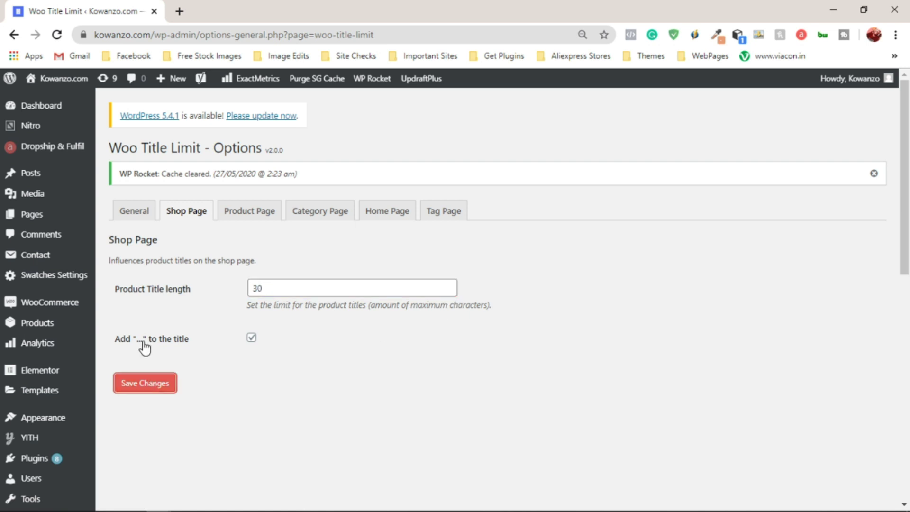
{"action": "left_click", "coordinate": [145, 383]}
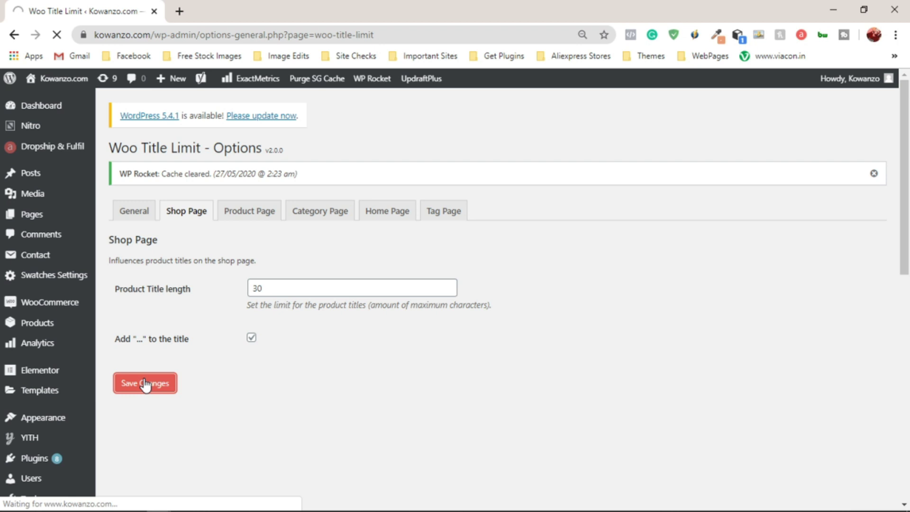
{"action": "mouse_move", "coordinate": [373, 79]}
{"action": "left_click", "coordinate": [371, 121]}
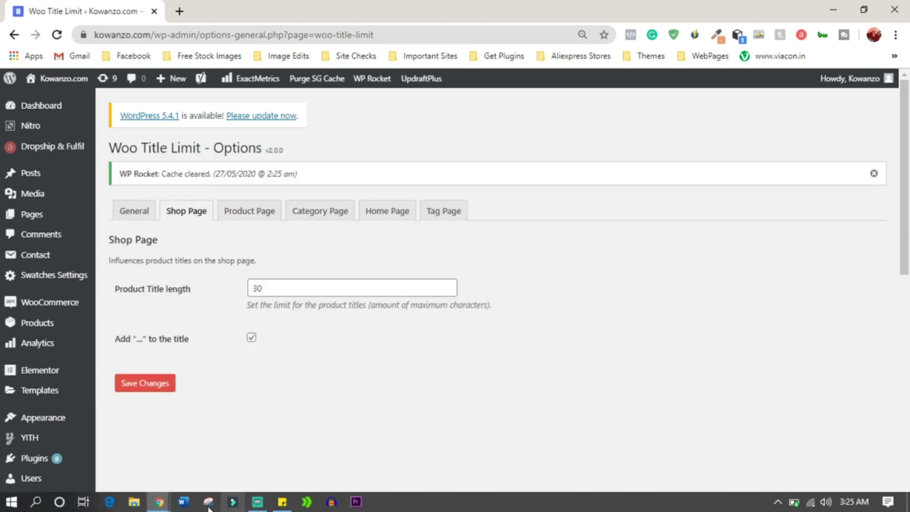
Reload the shop page in the incognito window and check its product titles.
{"action": "mouse_move", "coordinate": [159, 502]}
{"action": "left_click", "coordinate": [209, 465]}
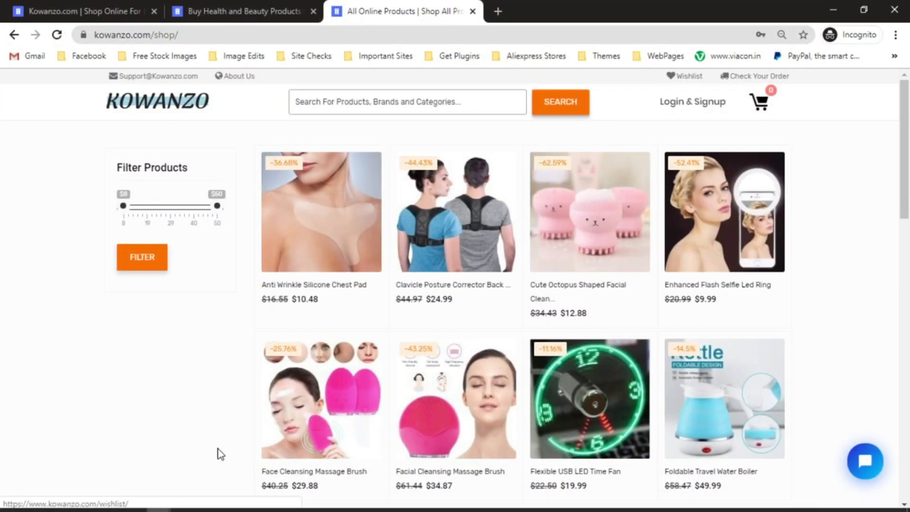
{"action": "left_click", "coordinate": [57, 35]}
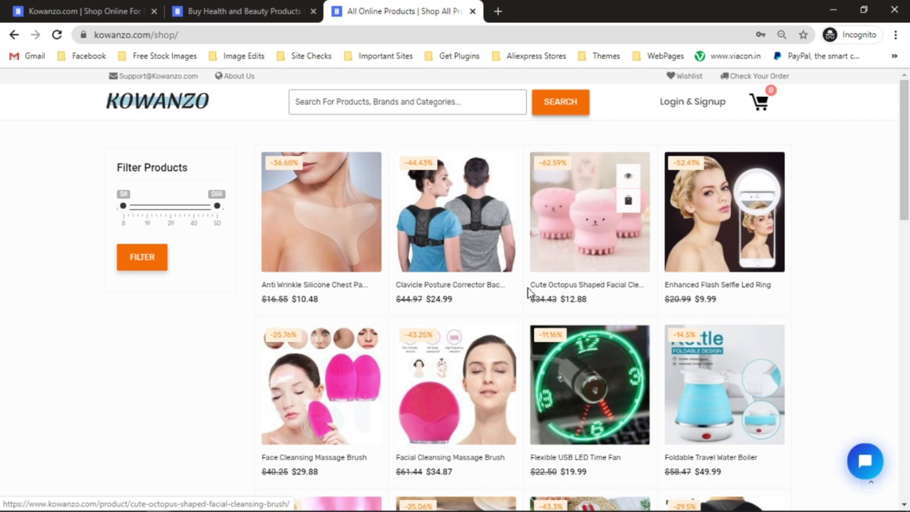
{"action": "scroll", "coordinate": [908, 189], "scroll_direction": "down", "scroll_amount": 2}
{"action": "left_click_drag", "start_coordinate": [908, 190], "coordinate": [905, 157]}
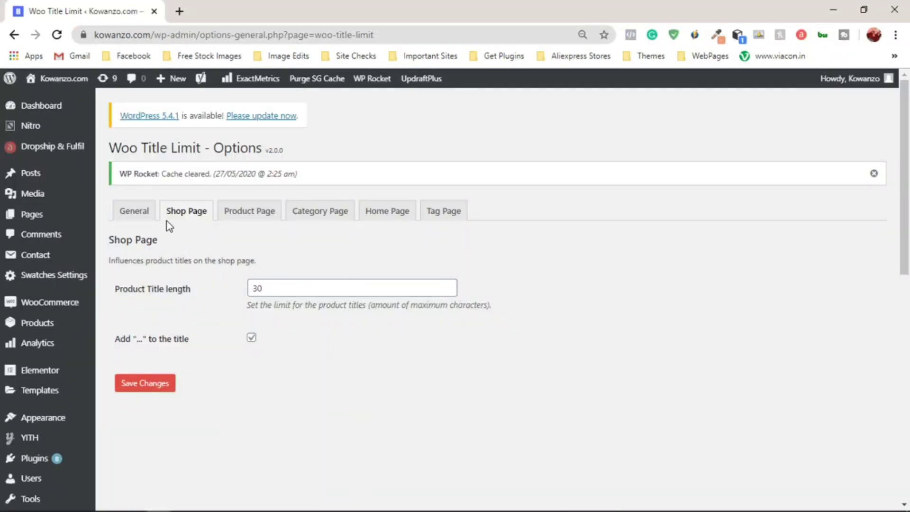
Set the product page's product title length to 0 in Woo Title Limit and save the change.
{"action": "left_click", "coordinate": [239, 217]}
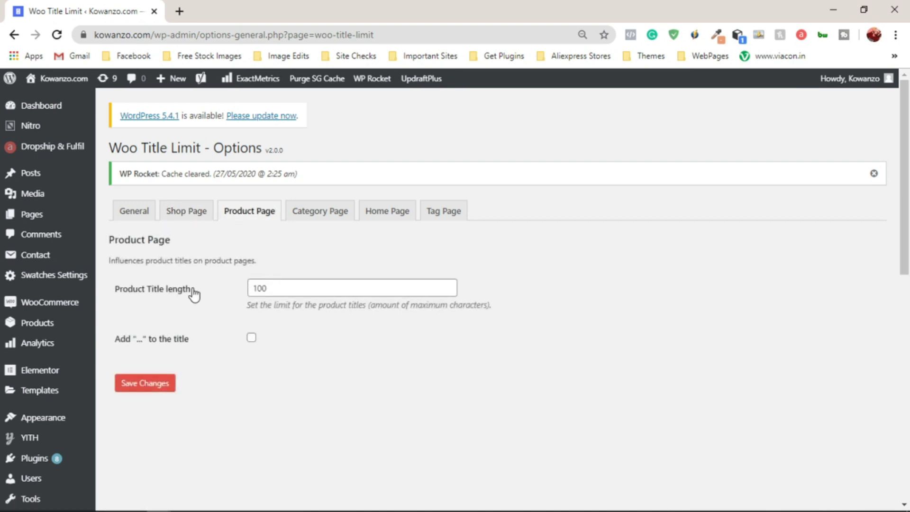
{"action": "left_click_drag", "start_coordinate": [284, 288], "coordinate": [235, 295]}
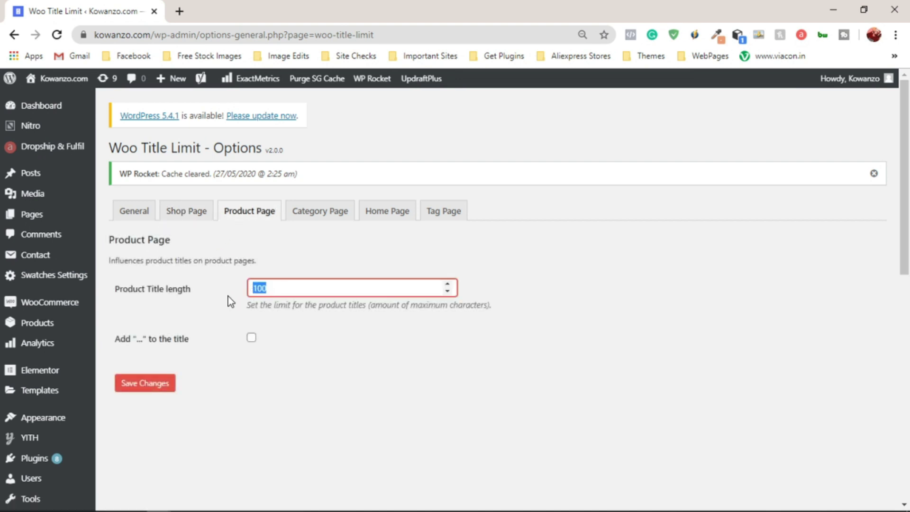
{"action": "type", "text": "0"}
{"action": "left_click", "coordinate": [159, 391]}
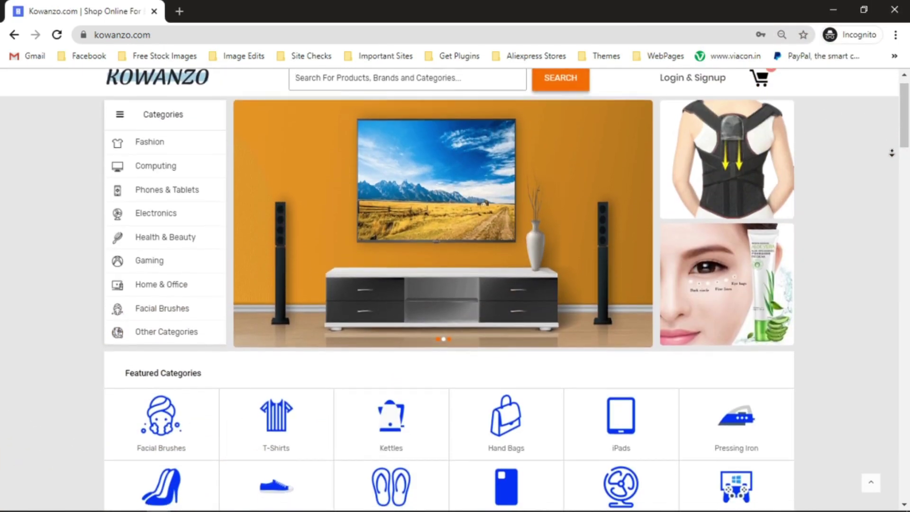
Review the store's home page in the incognito window, from the featured categories down to Deals of the Day.
{"action": "middle_click", "coordinate": [892, 153]}
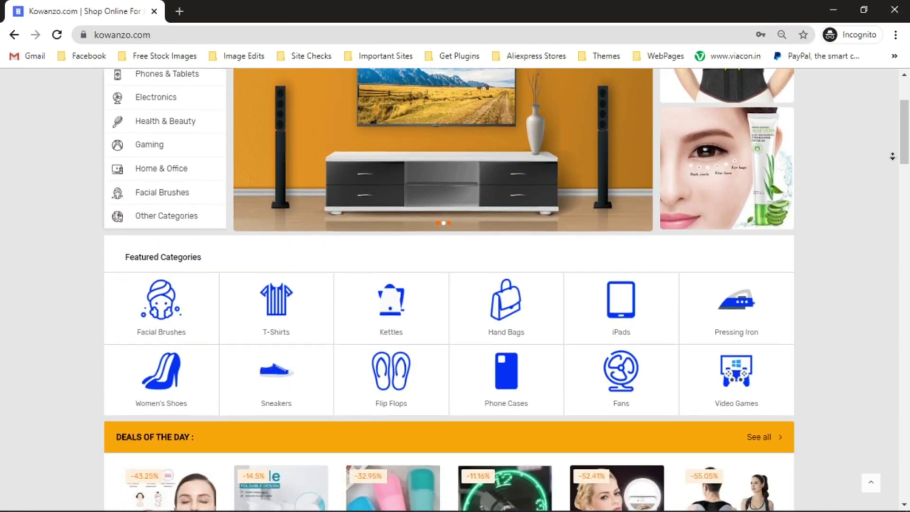